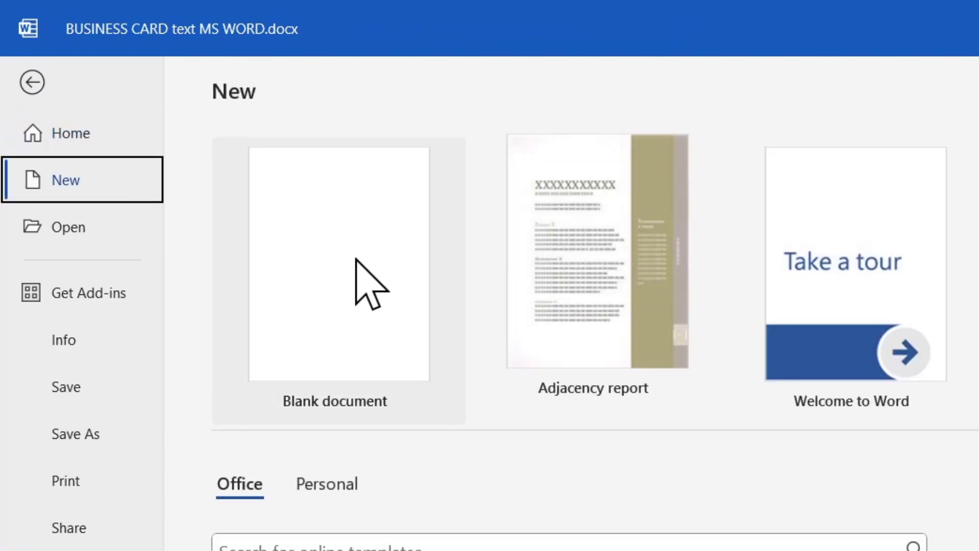
Create a blank document and set its custom paper size to 3.5 in wide by 2 in high
left_click(292, 295)
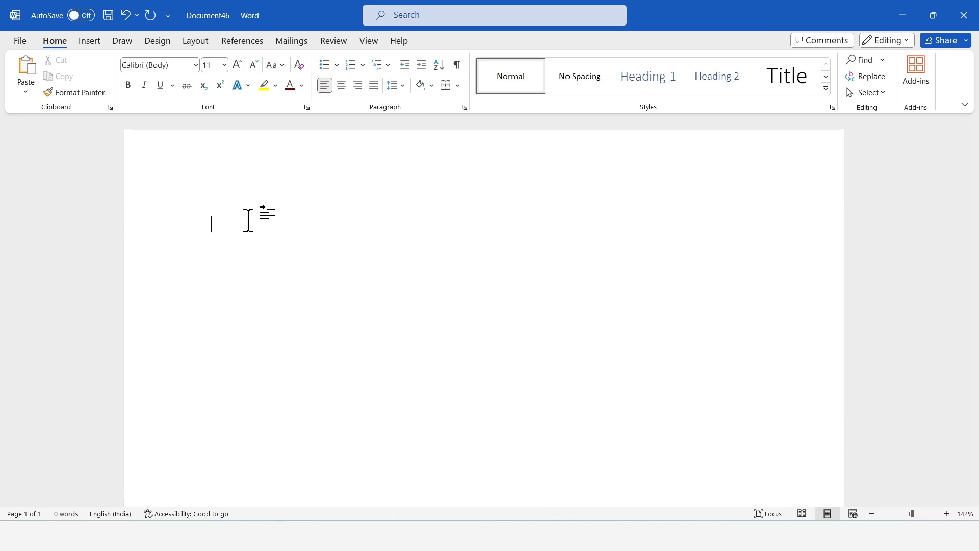
left_click(196, 41)
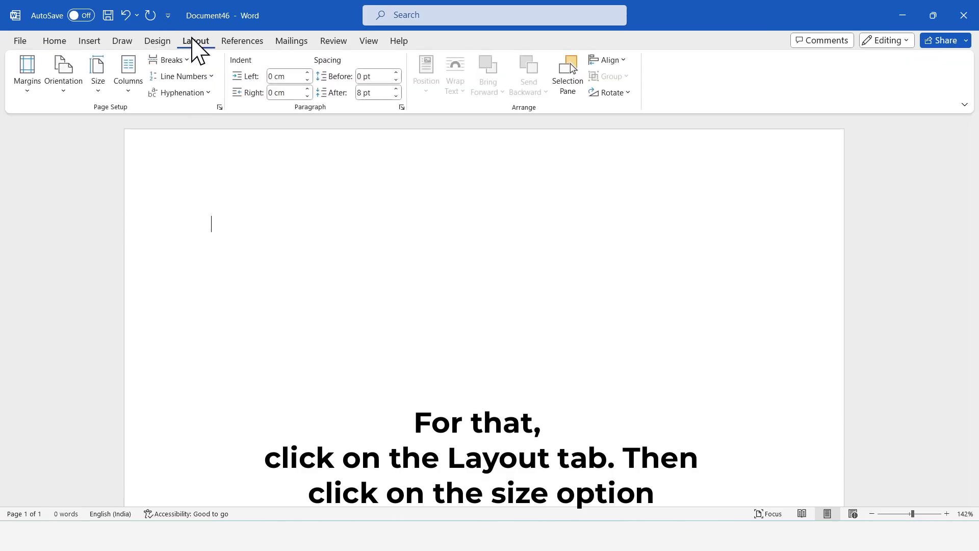
left_click(98, 87)
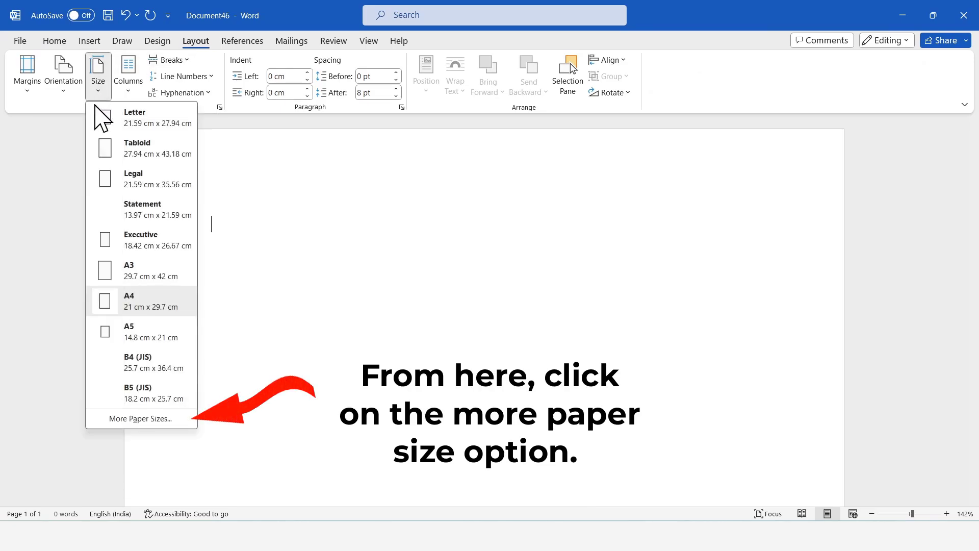
left_click(165, 424)
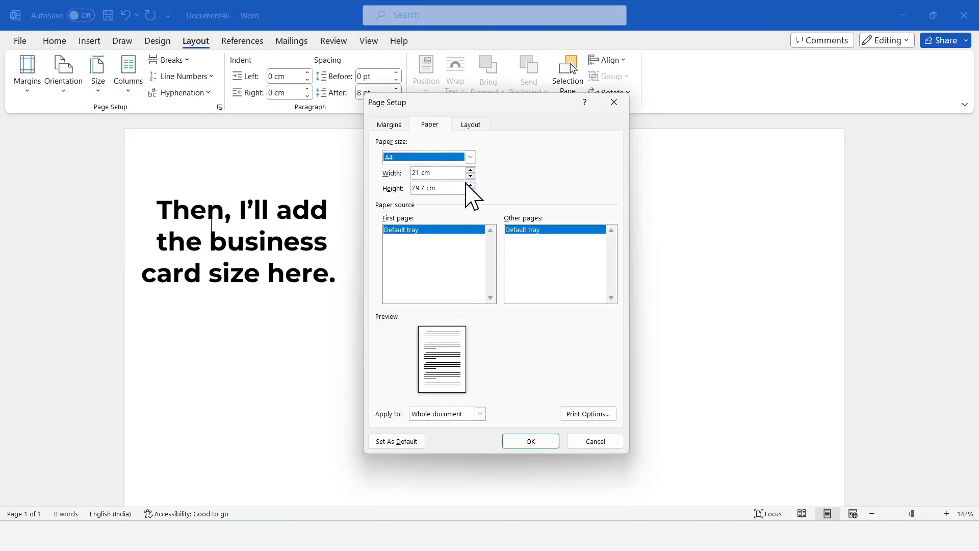
key("Tab")
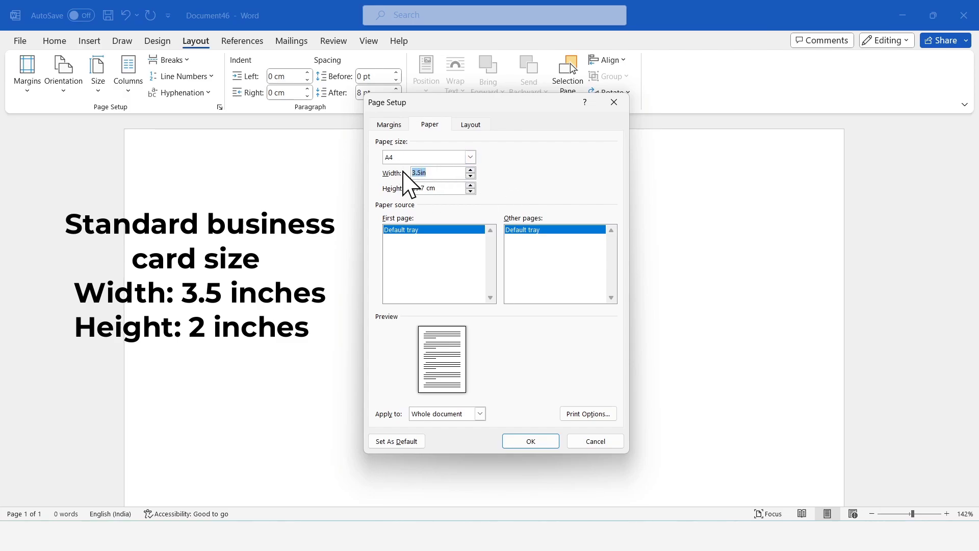
key("Tab")
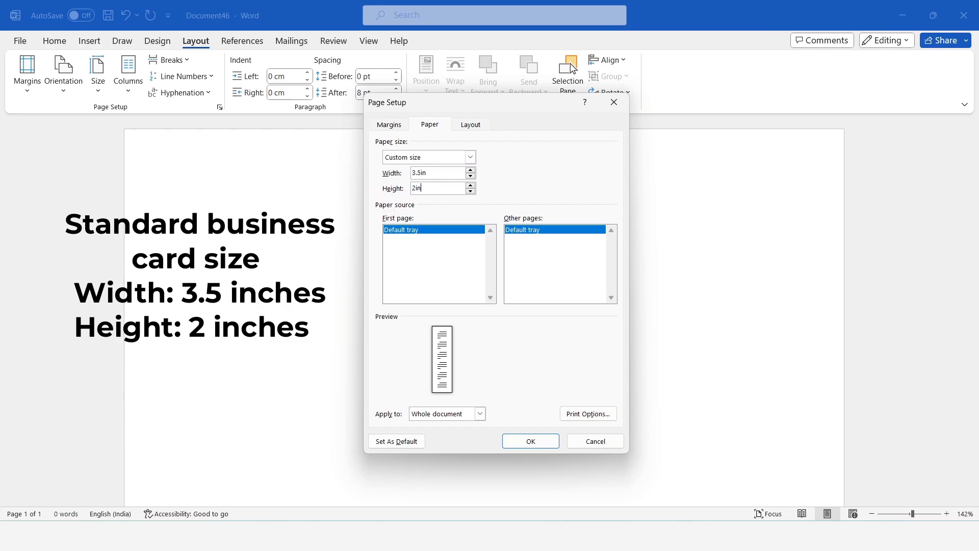
Set the top, bottom, left and right page margins to 0 for the whole document and apply the page setup
left_click(389, 124)
left_click_drag(444, 157, 409, 160)
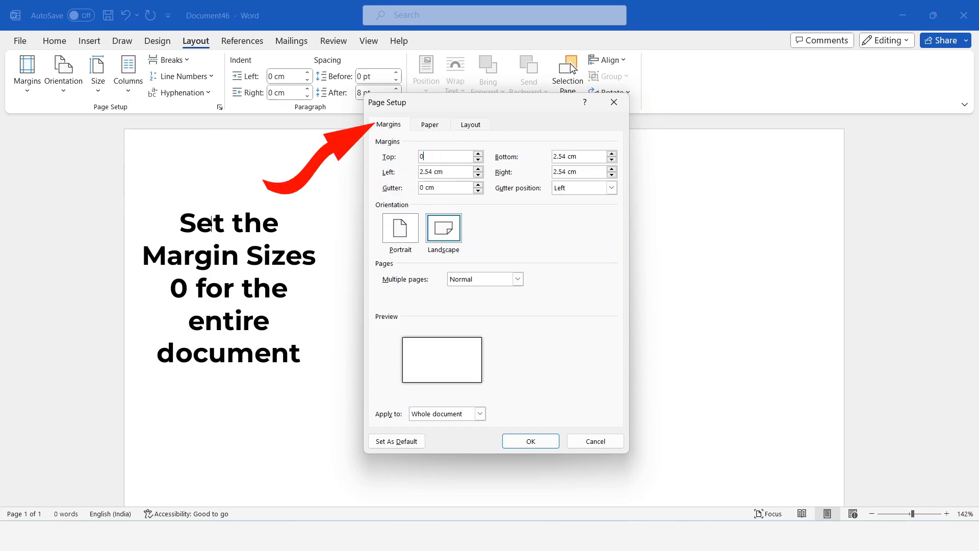
key("Tab")
type("0")
key("Tab")
key("Tab")
type("0")
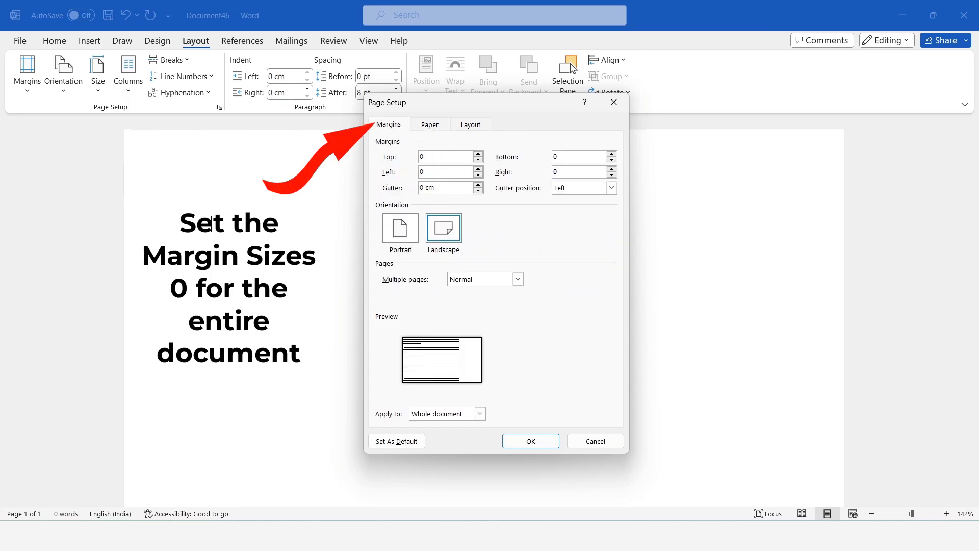
left_click(539, 444)
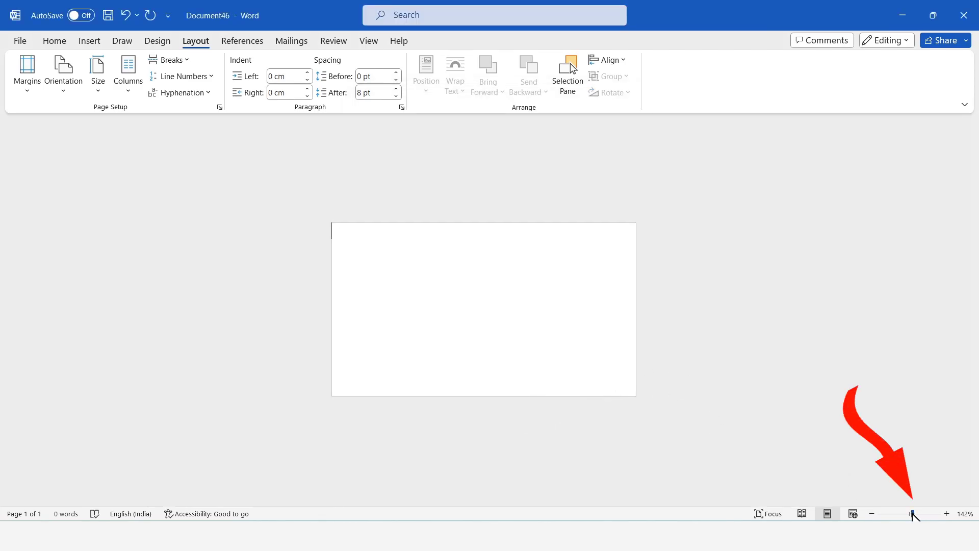
Draw a text box about 3.76 cm wide and 0.89 cm high in the card's upper right area and enter the cardholder's full name
left_click_drag(912, 514, 923, 516)
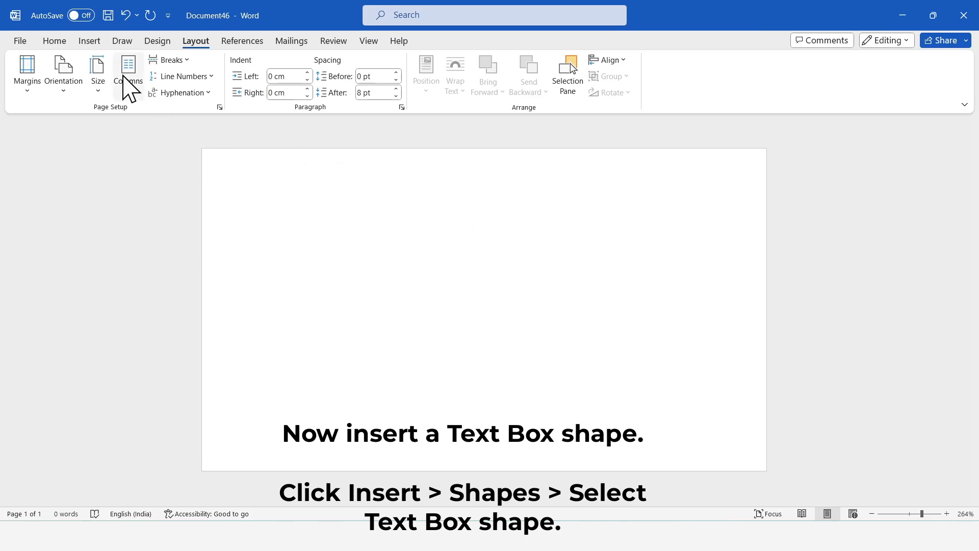
left_click(89, 41)
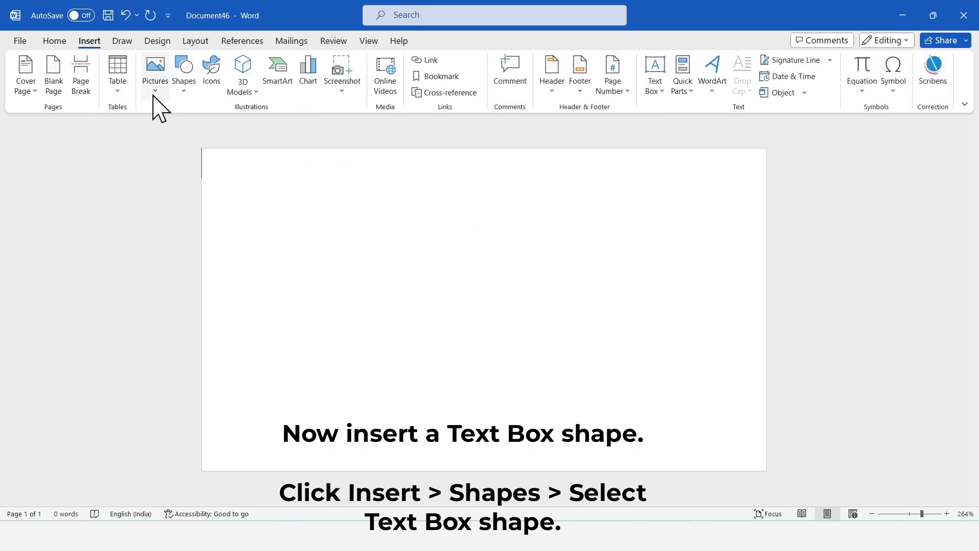
left_click(190, 98)
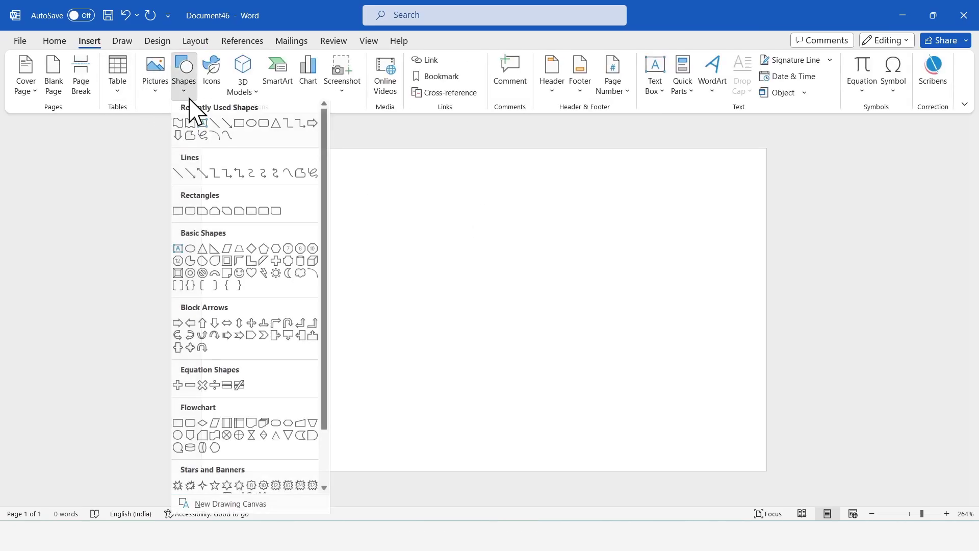
left_click(178, 252)
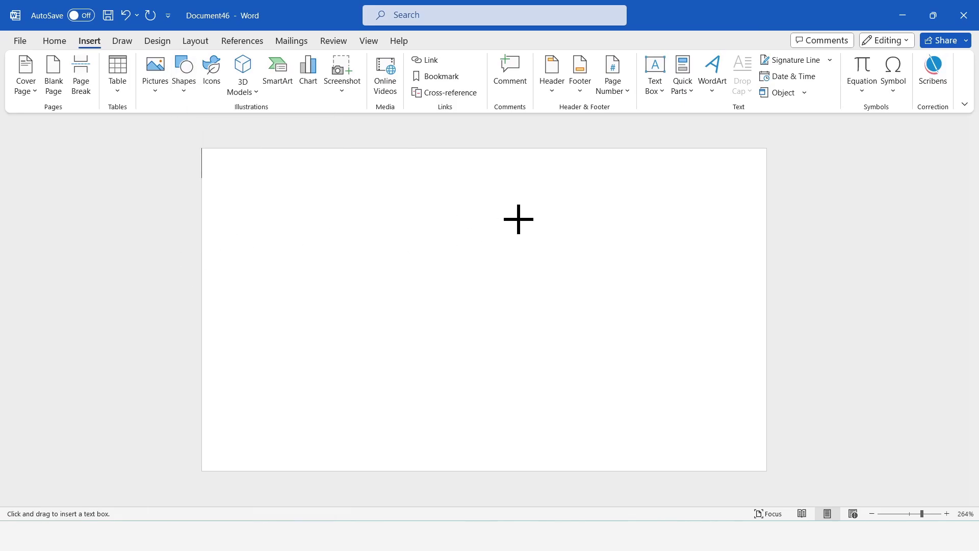
left_click_drag(511, 194, 750, 251)
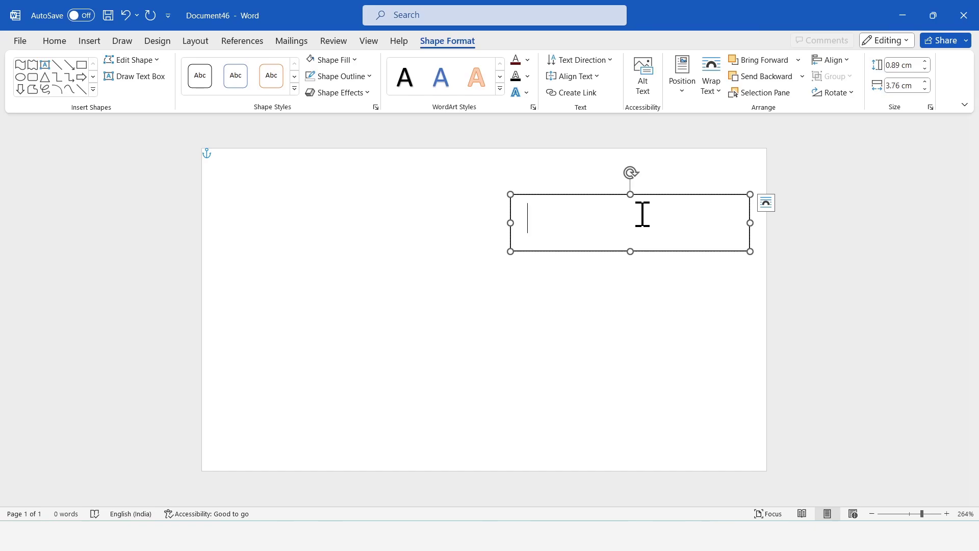
type("John")
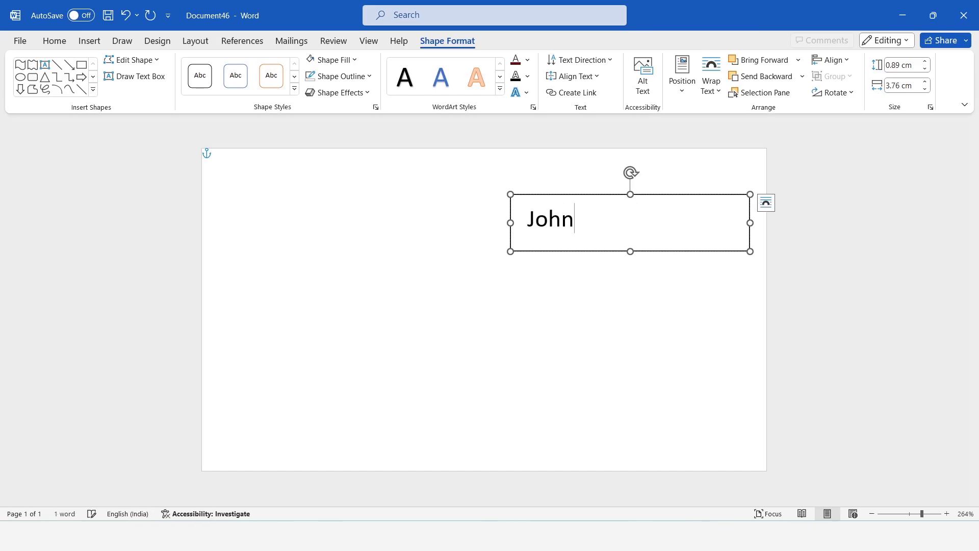
type(" Smith")
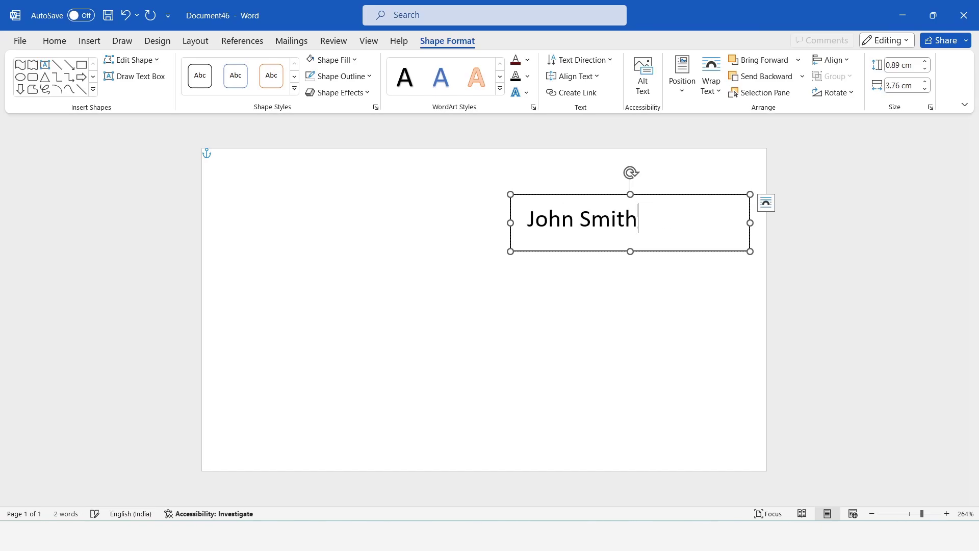
Format the cardholder's name in Montserrat ExtraBold, the dark red recent color and font size 12
key("ctrl+a")
left_click(54, 41)
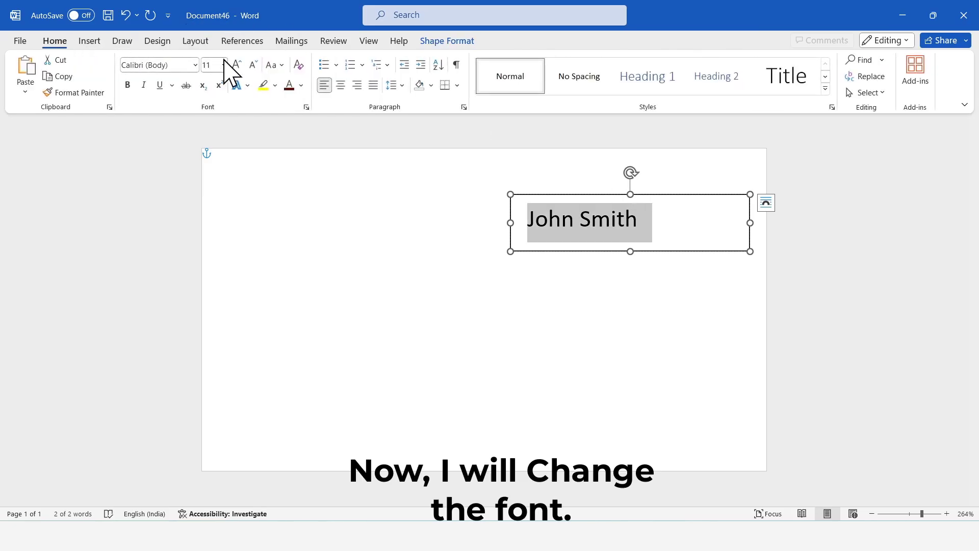
left_click(196, 65)
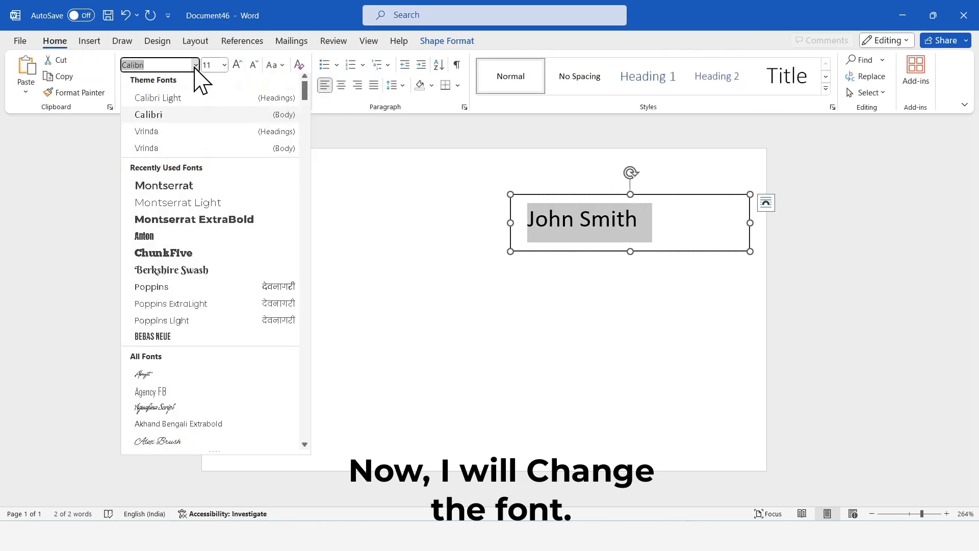
left_click(176, 223)
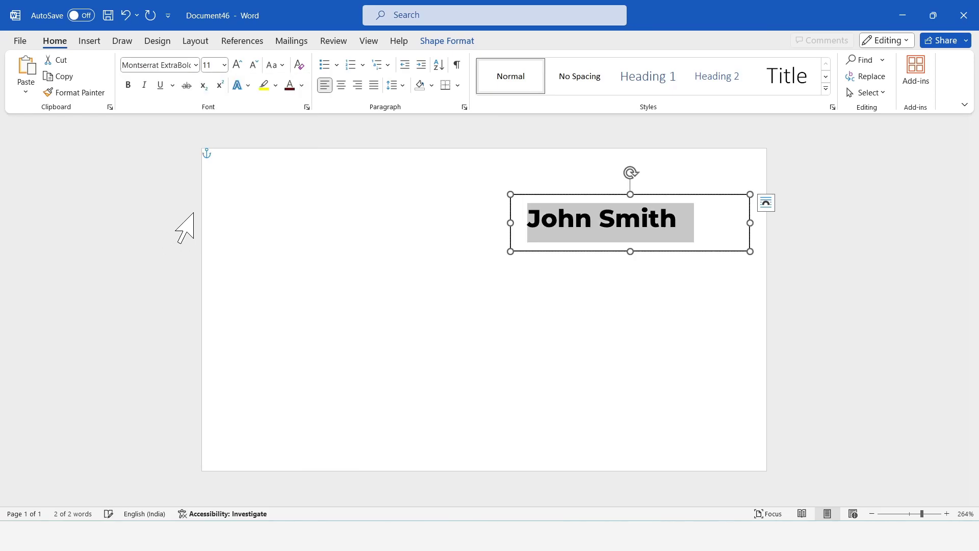
left_click(302, 85)
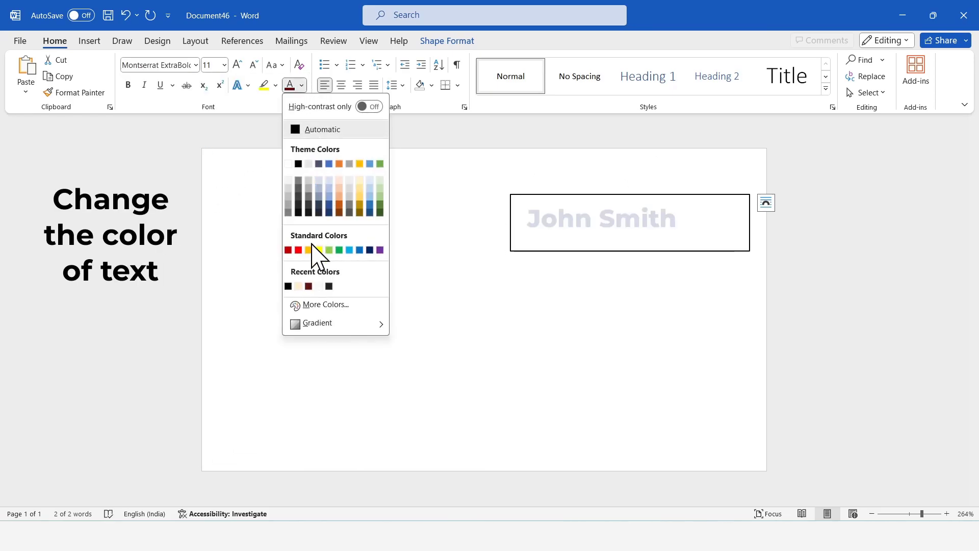
left_click(308, 286)
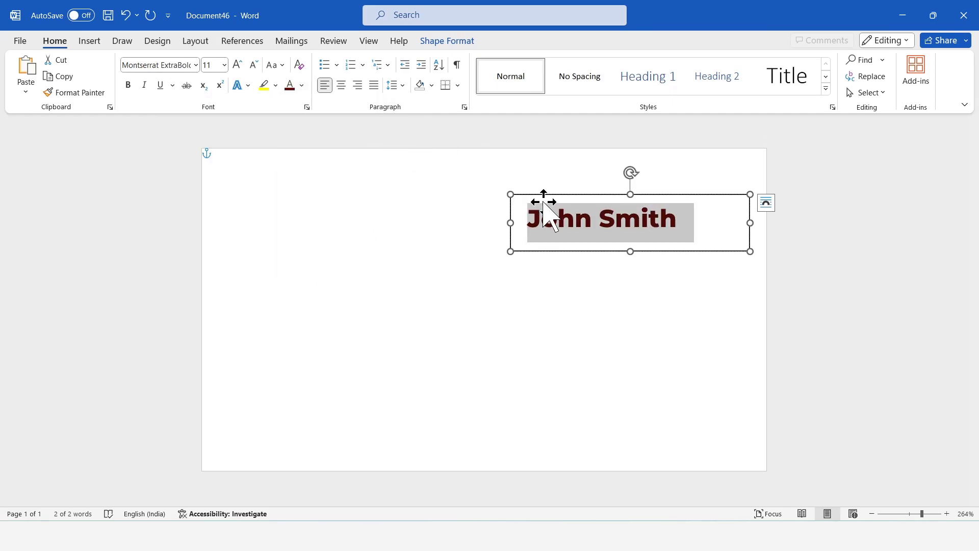
left_click(238, 65)
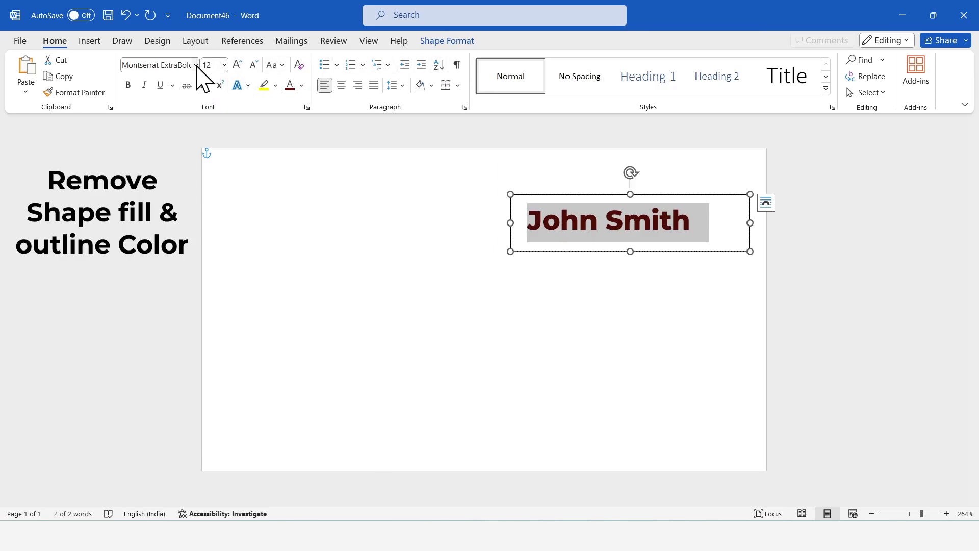
Remove the shape fill and outline from the name text box
left_click(452, 43)
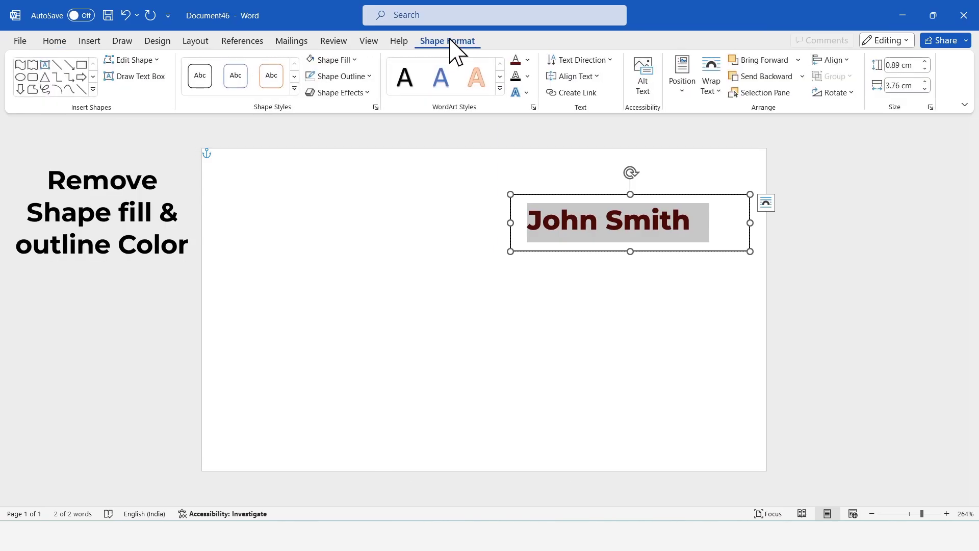
left_click(356, 60)
left_click(339, 263)
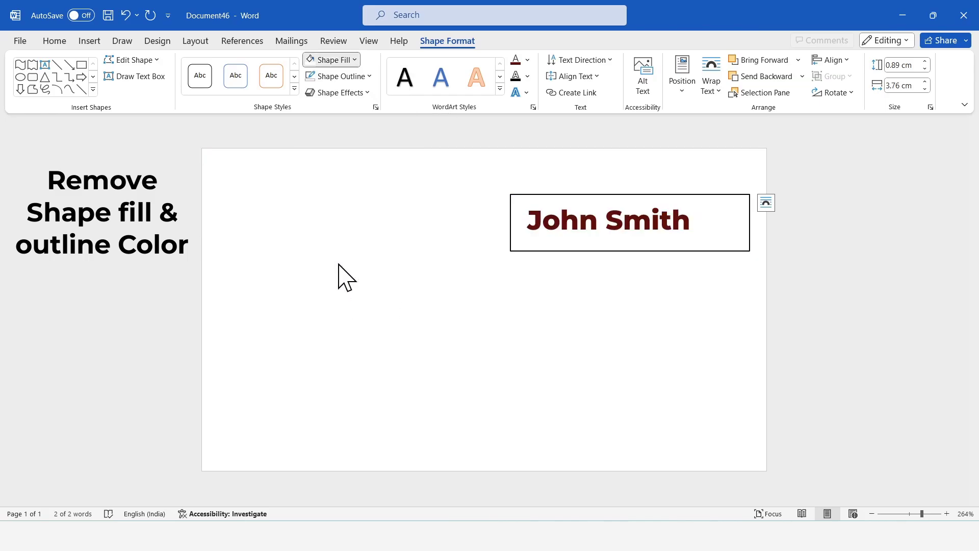
left_click(368, 77)
left_click(348, 278)
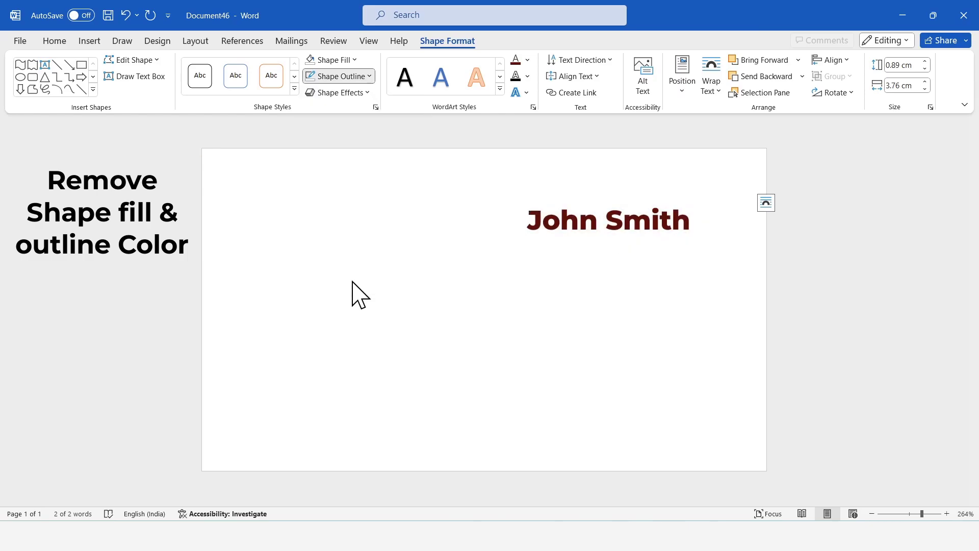
left_click(822, 291)
Duplicate the name text box, left-align the copy just below the original, and replace its text with "(Owner)"
left_click(669, 199)
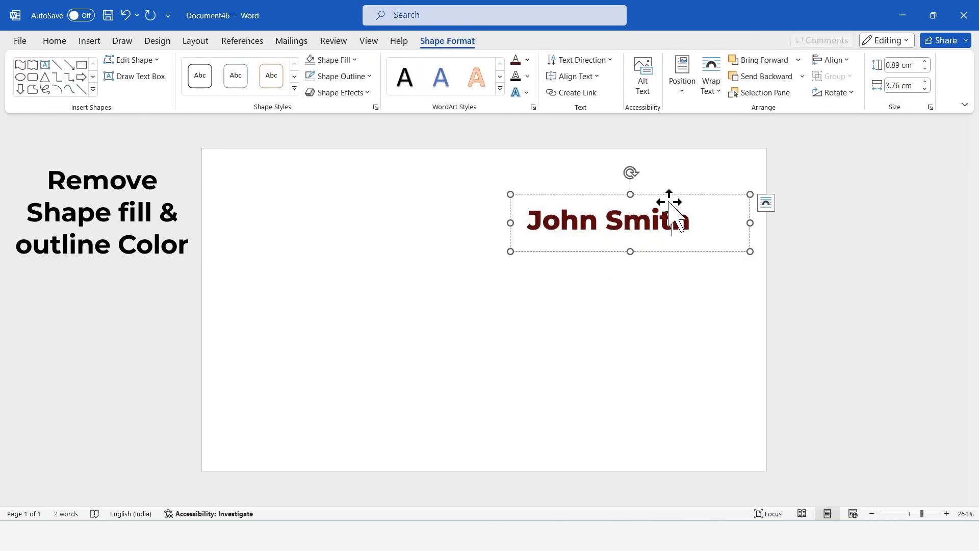
key("ctrl+c")
key("ctrl+v")
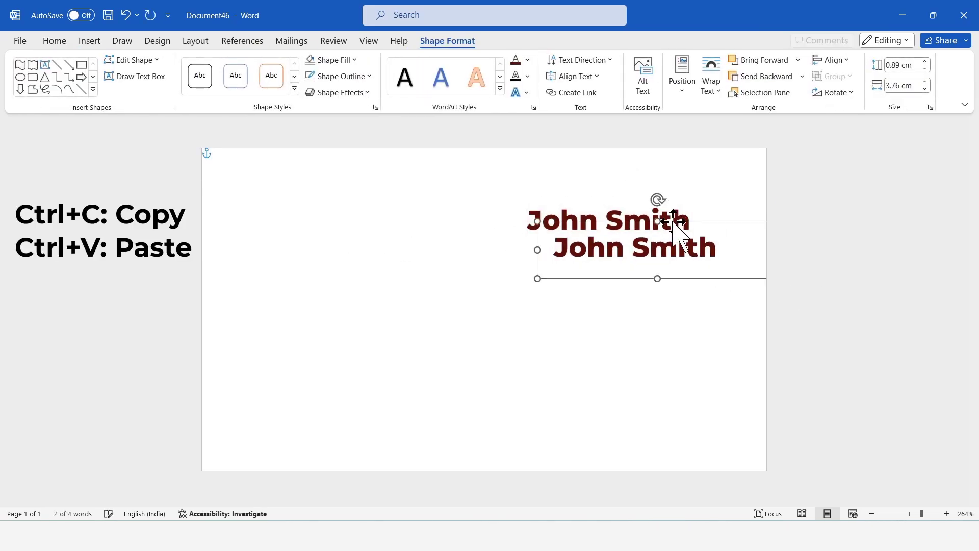
left_click_drag(649, 221, 644, 220)
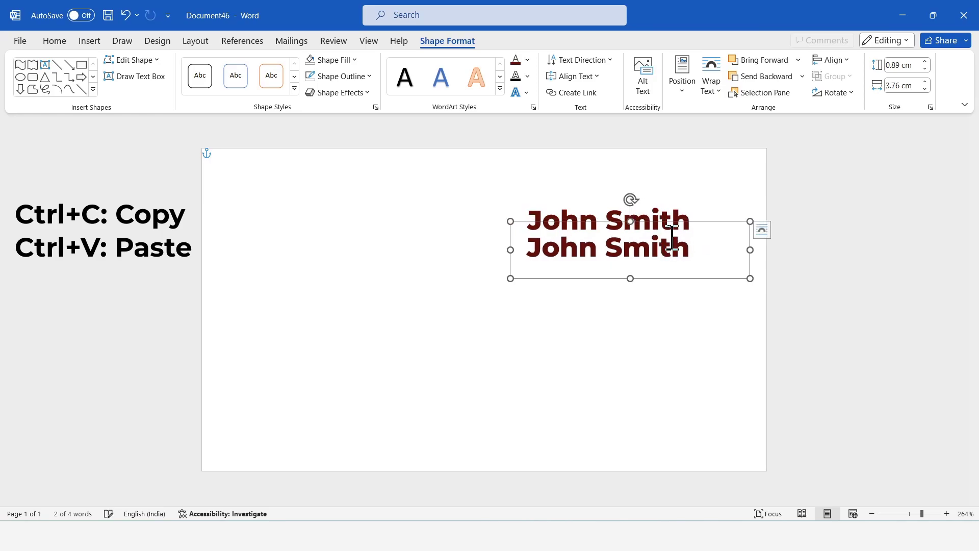
left_click_drag(689, 251, 528, 243)
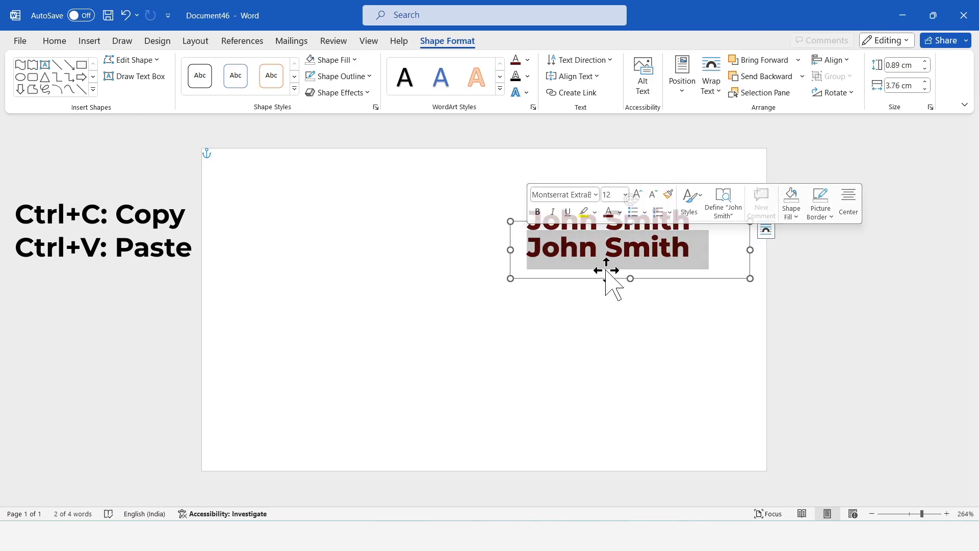
type("(Ow")
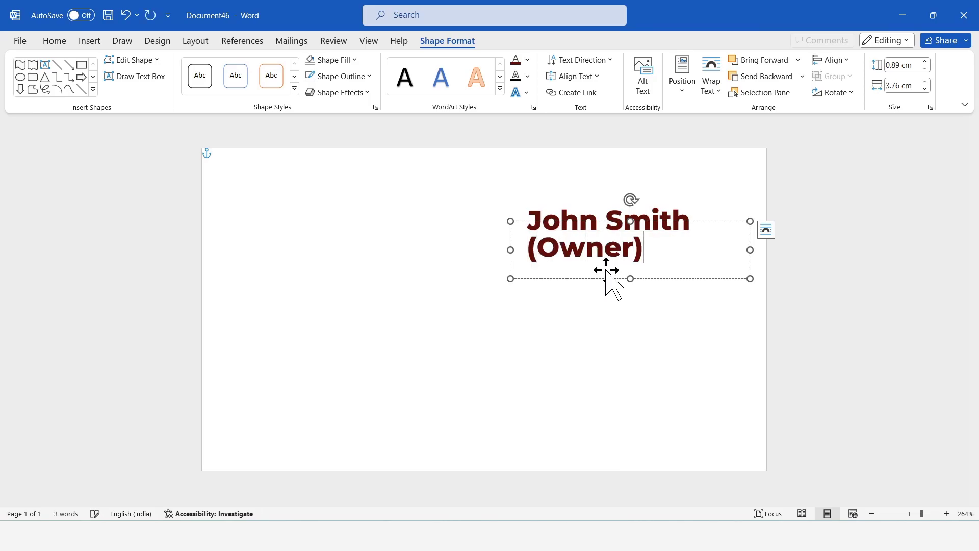
type("ner)")
Change the "(Owner)" text color to black and reduce its font size to 6
left_click_drag(649, 257, 527, 247)
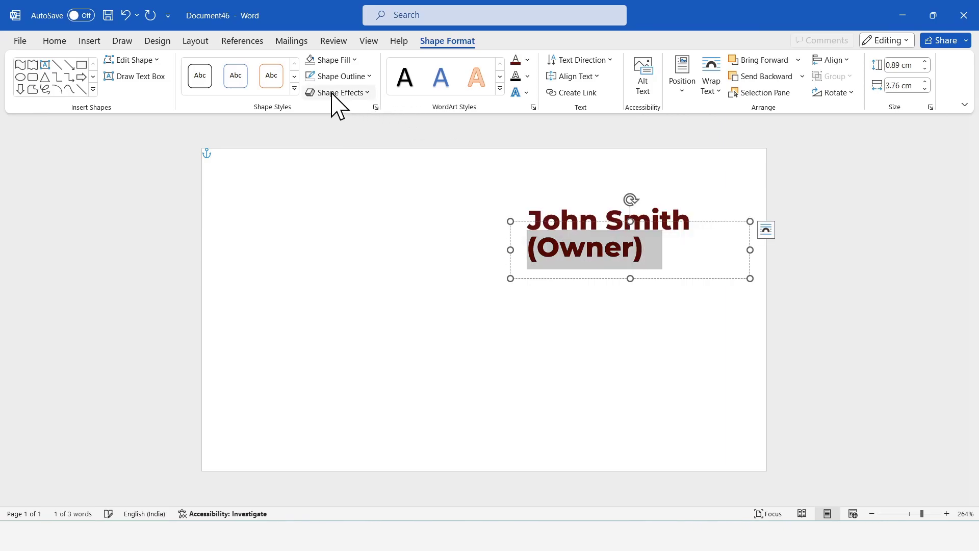
left_click(527, 61)
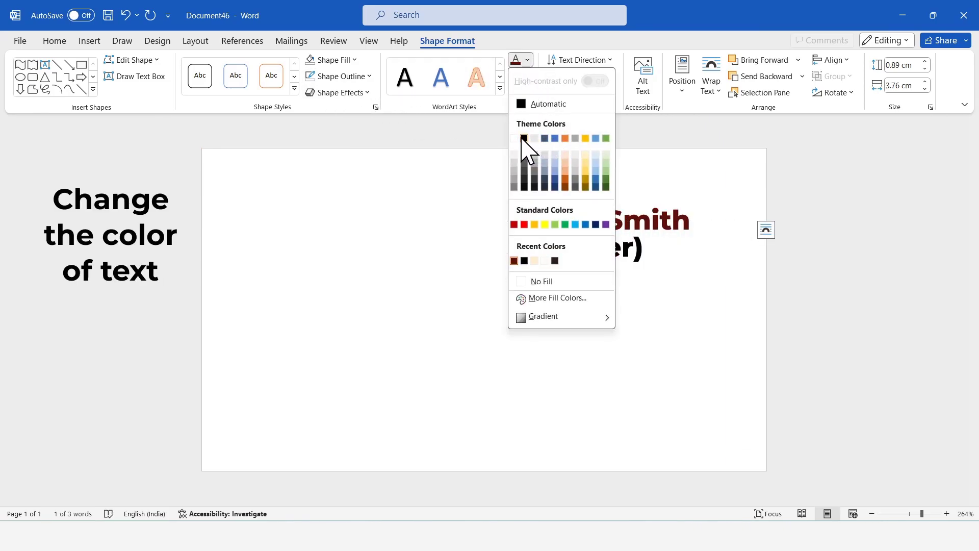
left_click(524, 139)
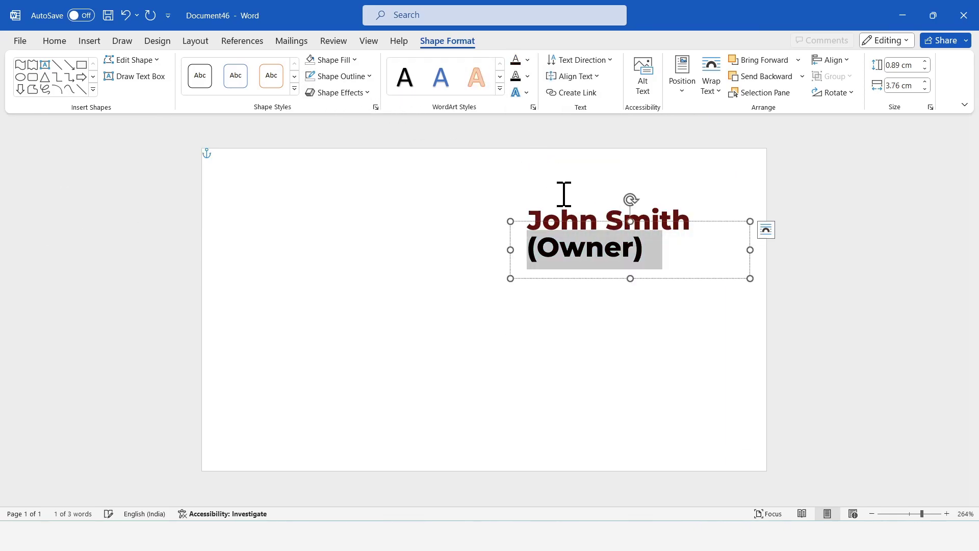
left_click(59, 42)
left_click(252, 70)
left_click(252, 70)
left_click(251, 70)
left_click(251, 70)
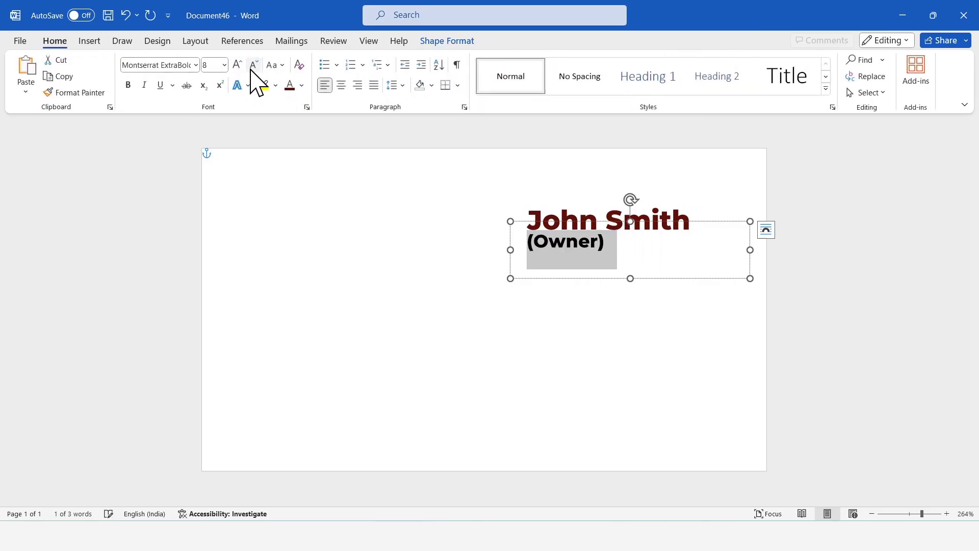
left_click(252, 70)
left_click(252, 70)
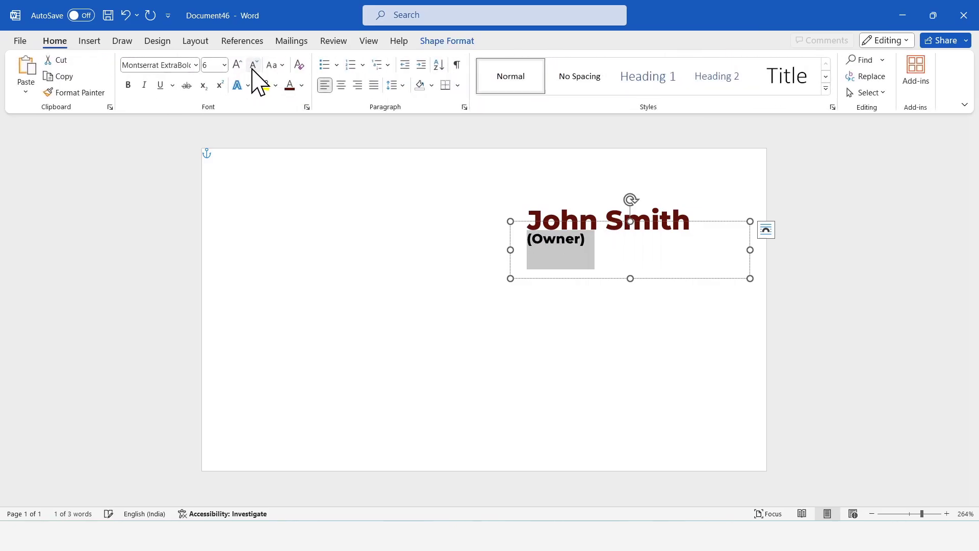
Change the "(Owner)" text to the Montserrat Light font and increase its size to 8
left_click(196, 66)
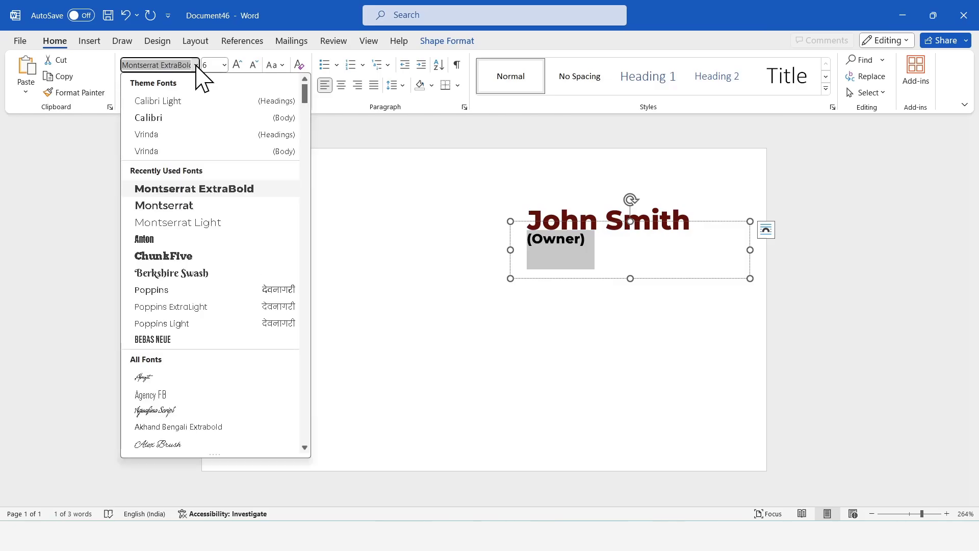
left_click(184, 223)
left_click(239, 65)
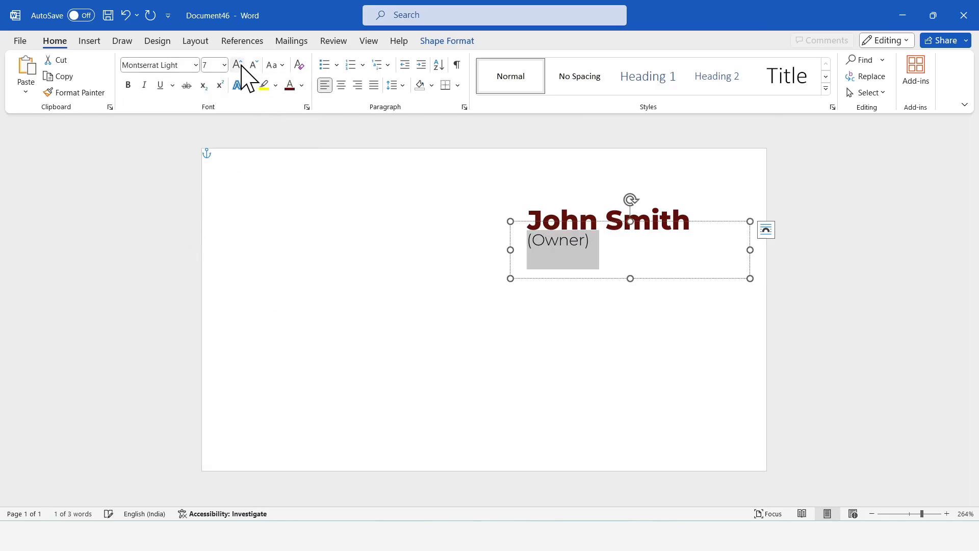
left_click(239, 66)
Nudge the "(Owner)" text box slightly lower beneath the name and shorten it from its bottom edge
left_click_drag(649, 222, 648, 229)
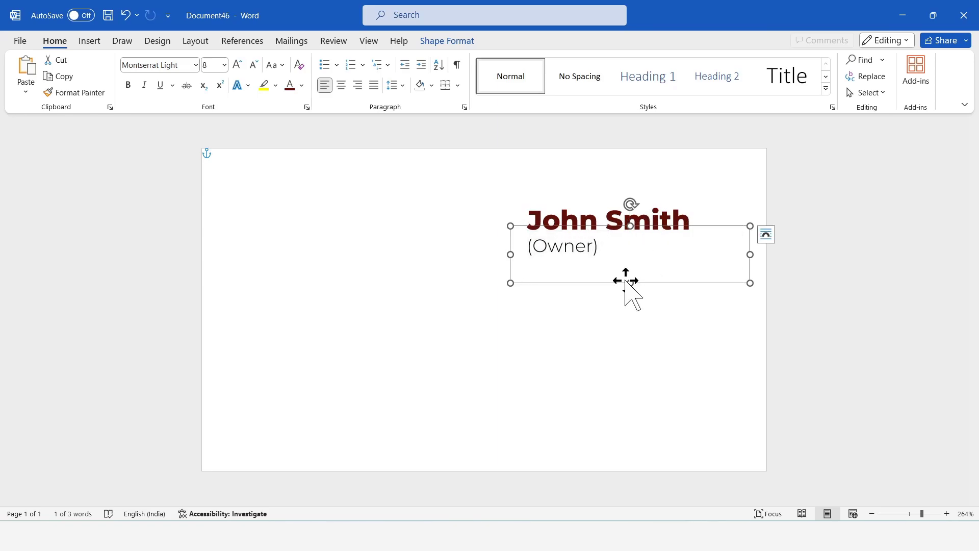
mouse_move(630, 282)
left_mouse_down()
mouse_move(631, 261)
mouse_move(632, 273)
left_mouse_up()
left_click(826, 297)
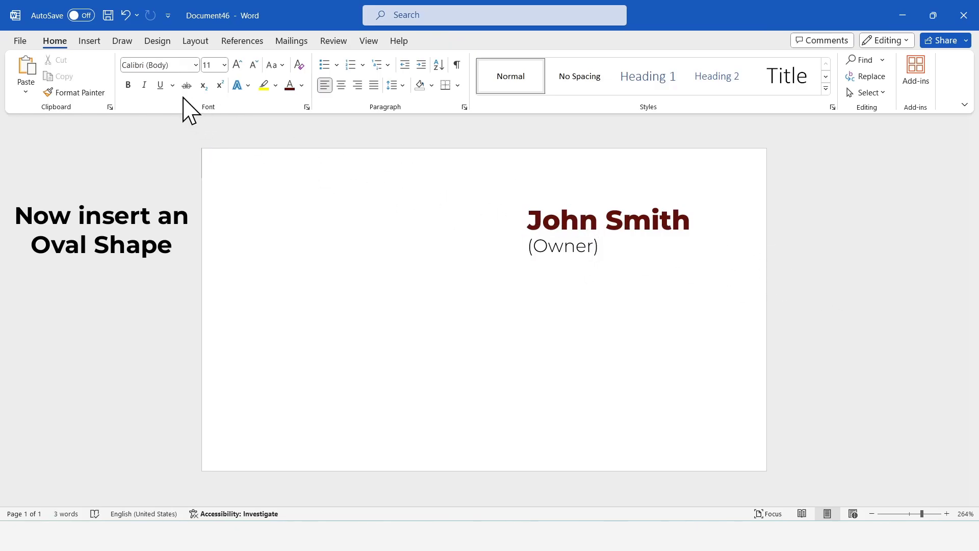
Draw a circle below the "(Owner)" text and set its height and width to 0.6 cm
left_click(89, 41)
left_click(185, 84)
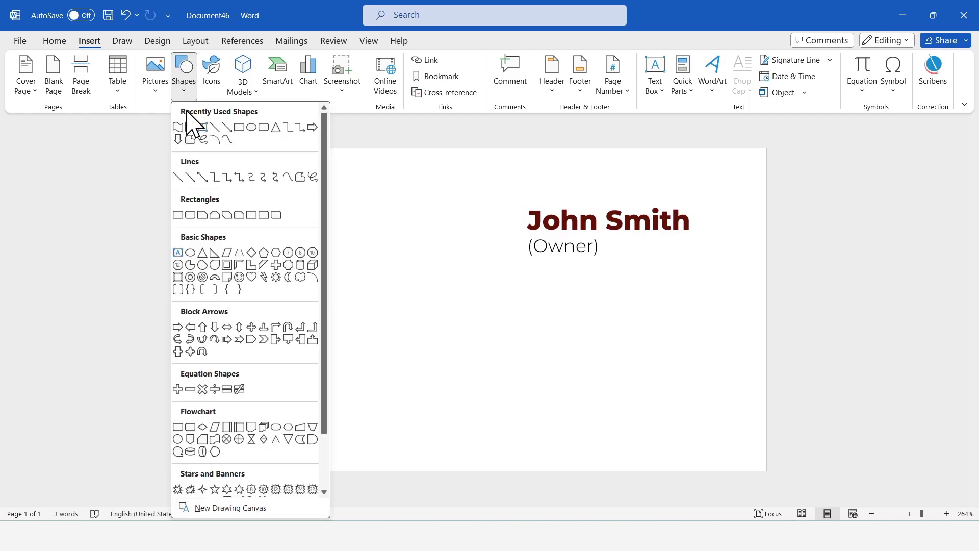
left_click(190, 253)
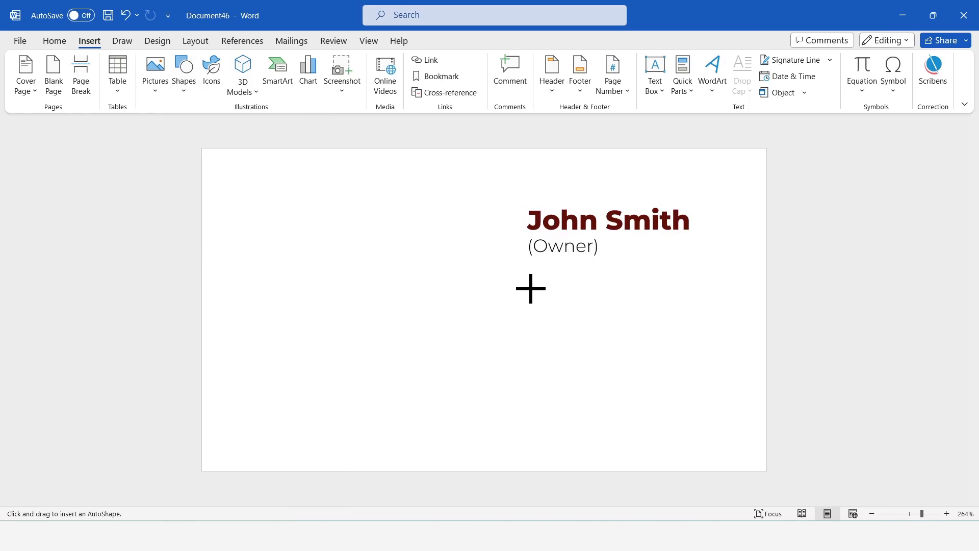
left_click_drag(531, 288, 566, 313)
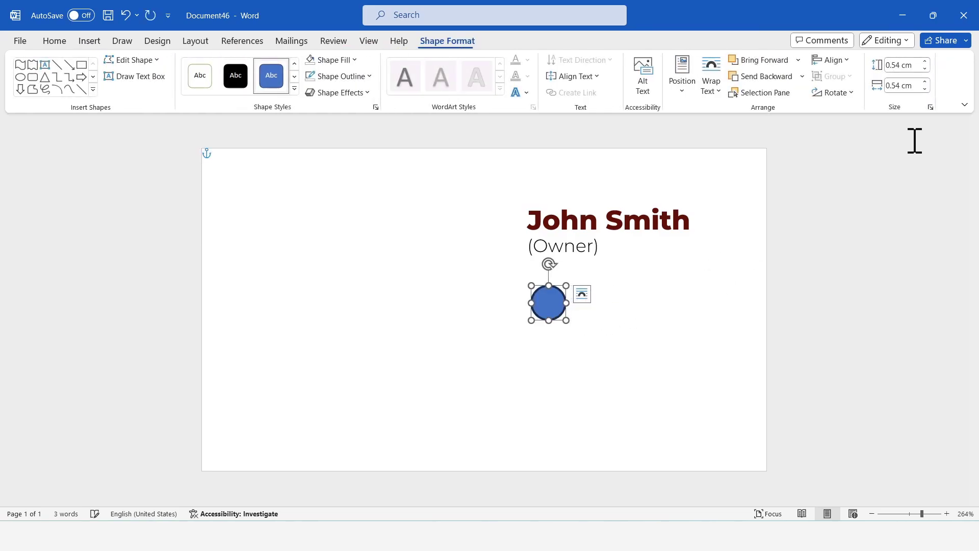
left_click(924, 62)
left_click(925, 82)
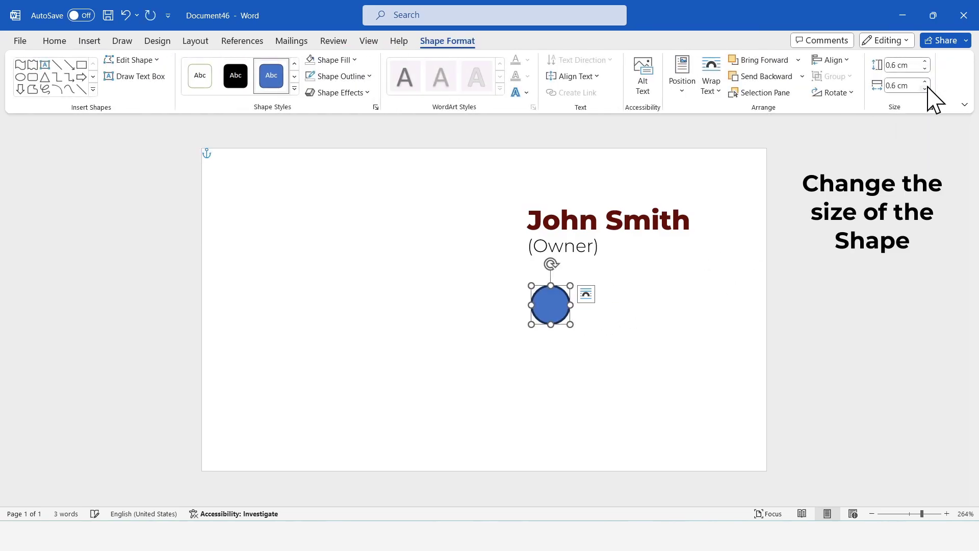
Fill the circle with the dark red recent color and remove its outline
left_click(331, 60)
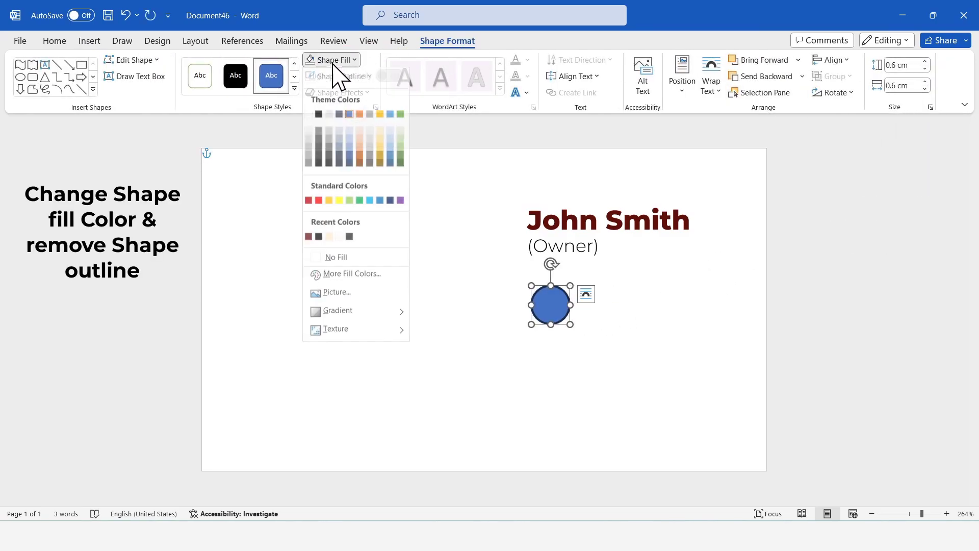
left_click(309, 241)
left_click(350, 77)
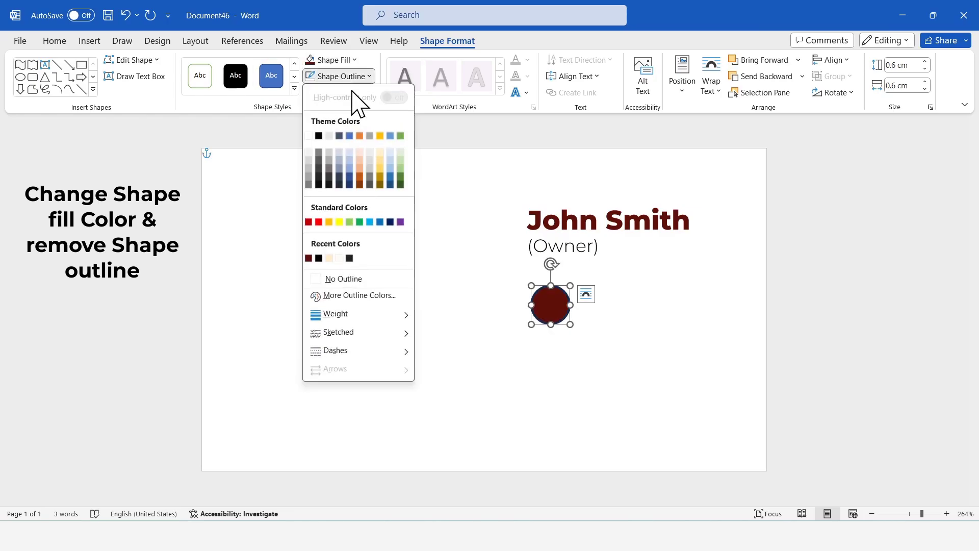
left_click(346, 278)
Duplicate the dark red circle, place the copy just to its right, and set the copy's height and width to 0.5 cm
left_click(550, 301)
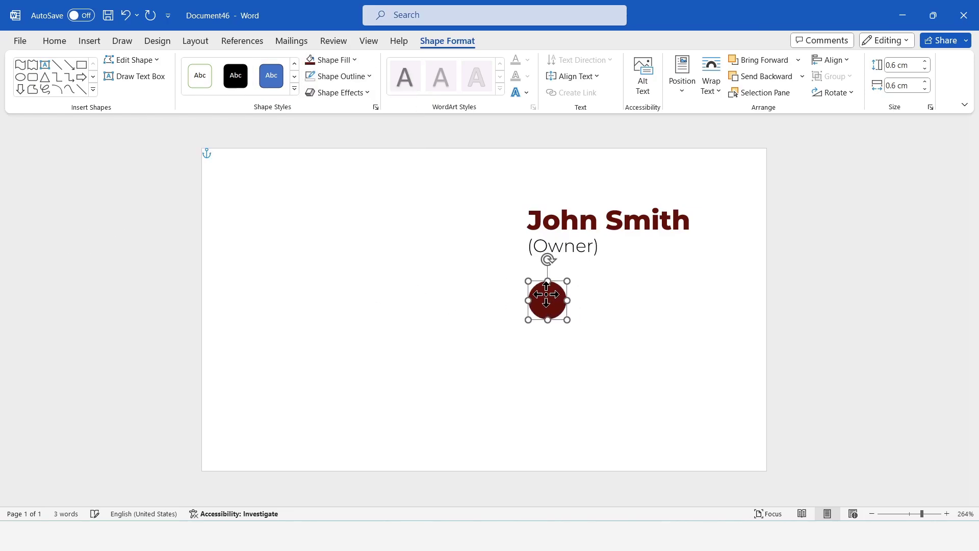
key("ctrl+c")
key("ctrl+v")
left_click_drag(548, 298, 598, 301)
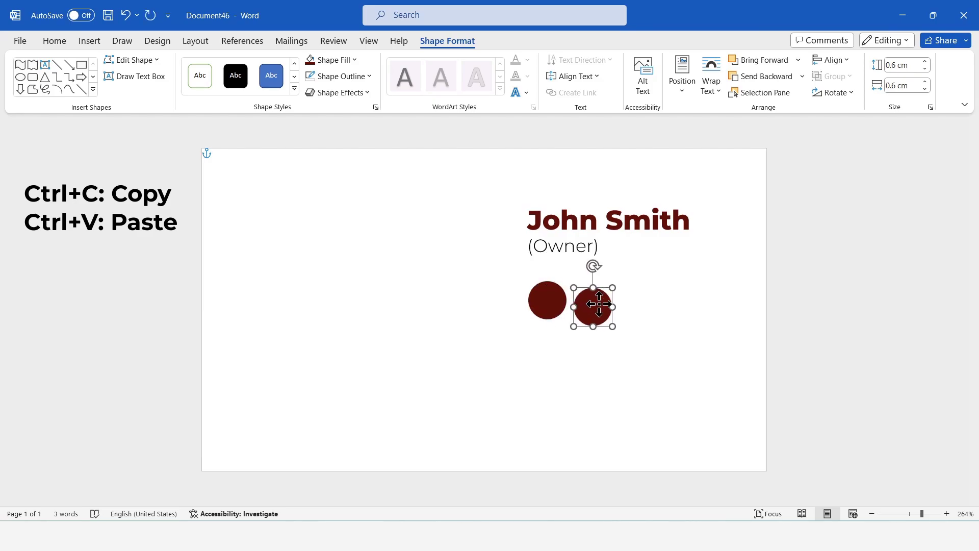
left_click(924, 68)
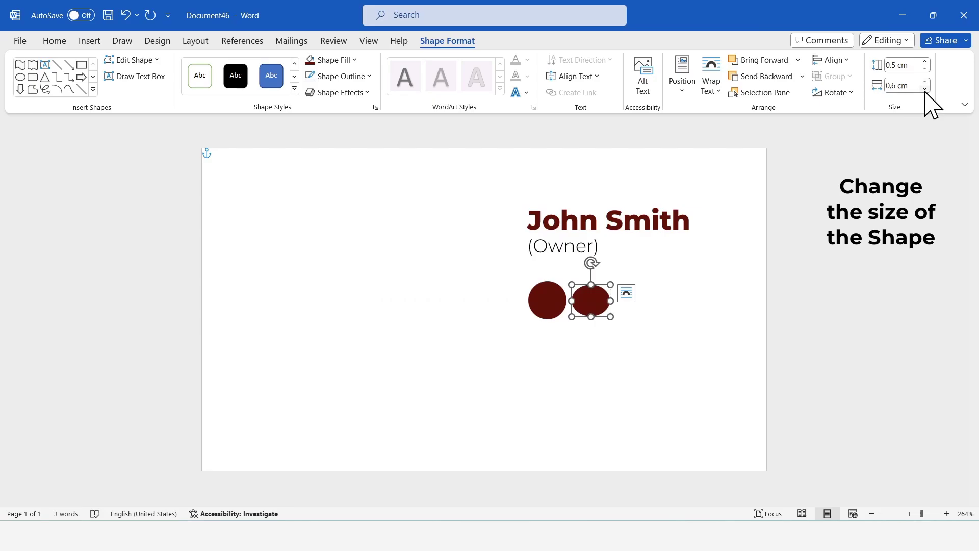
left_click(924, 88)
Fill the smaller circle with the picture file "ph-icon white.png"
left_click(351, 62)
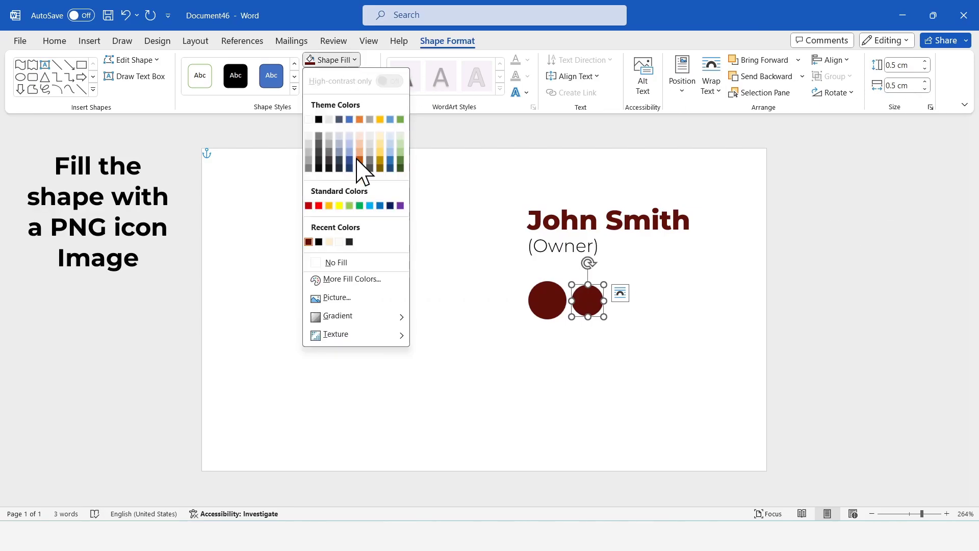
left_click(338, 298)
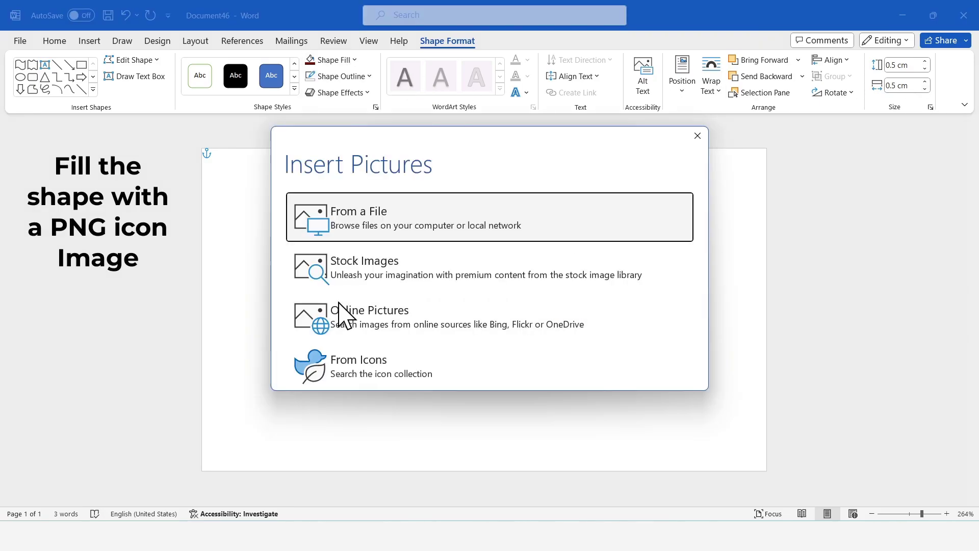
left_click(418, 232)
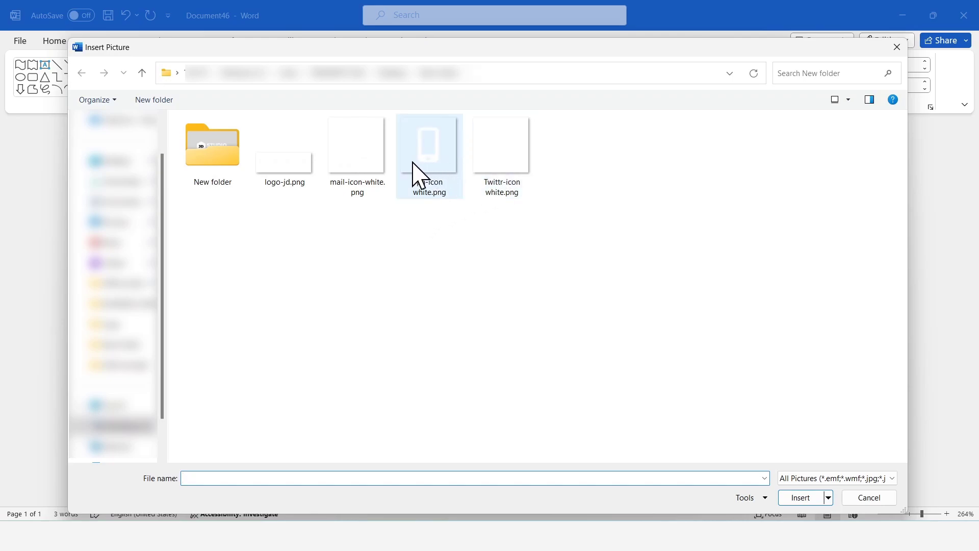
left_click(431, 166)
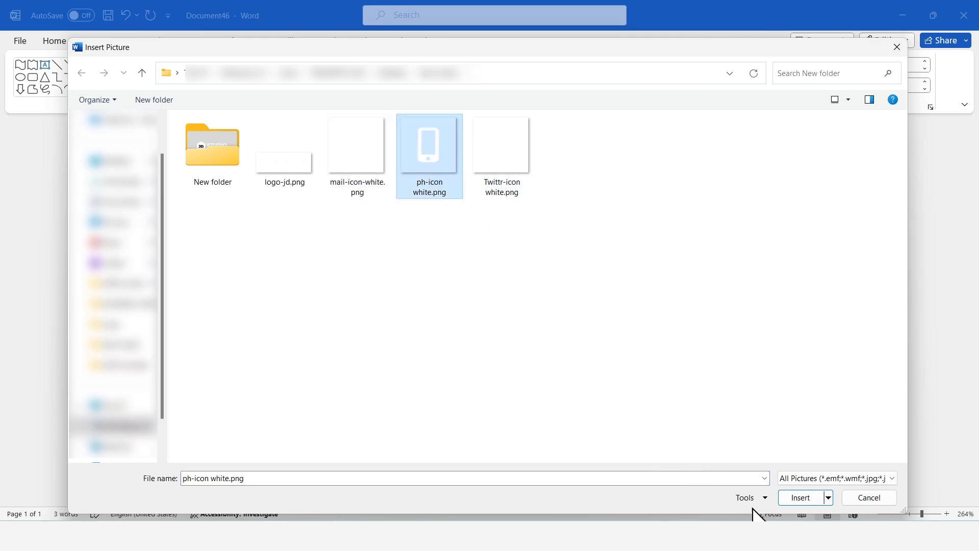
left_click(795, 498)
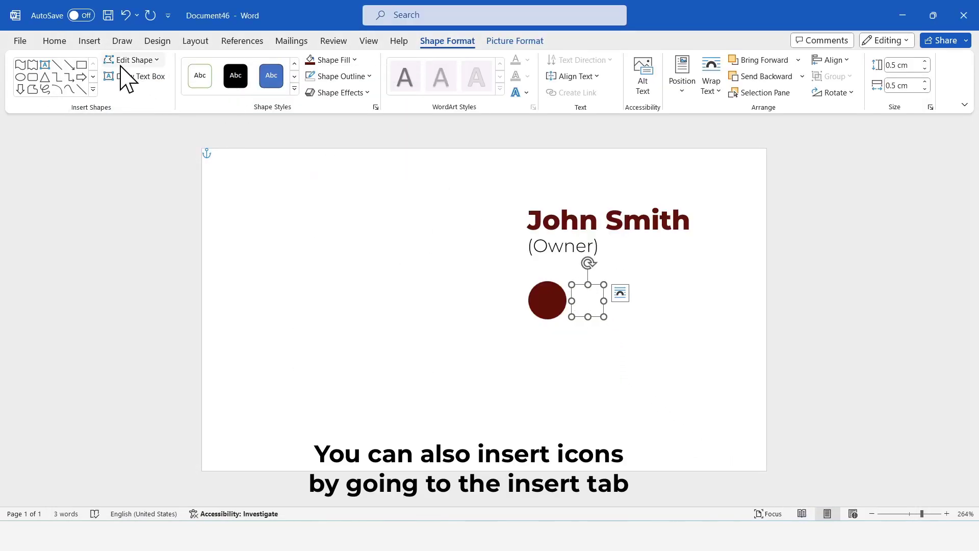
left_click(89, 41)
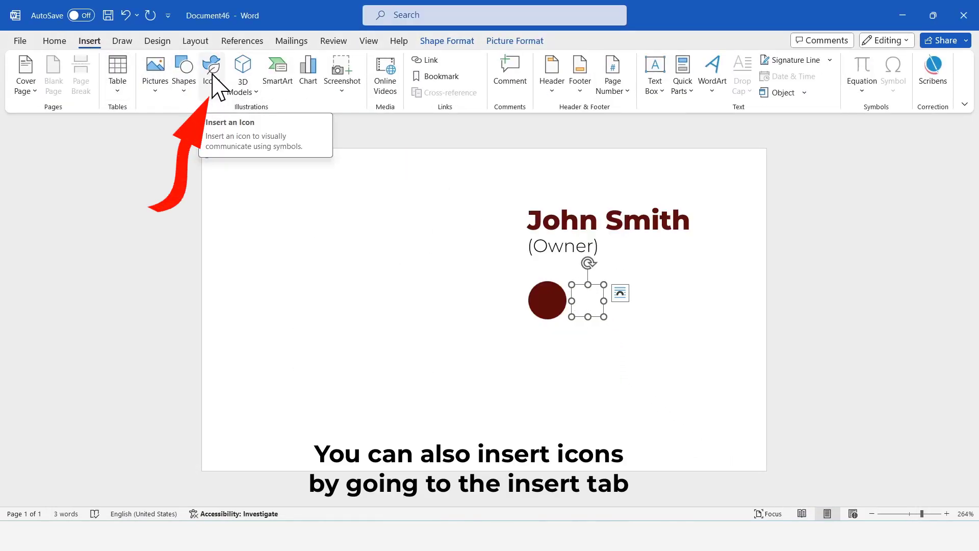